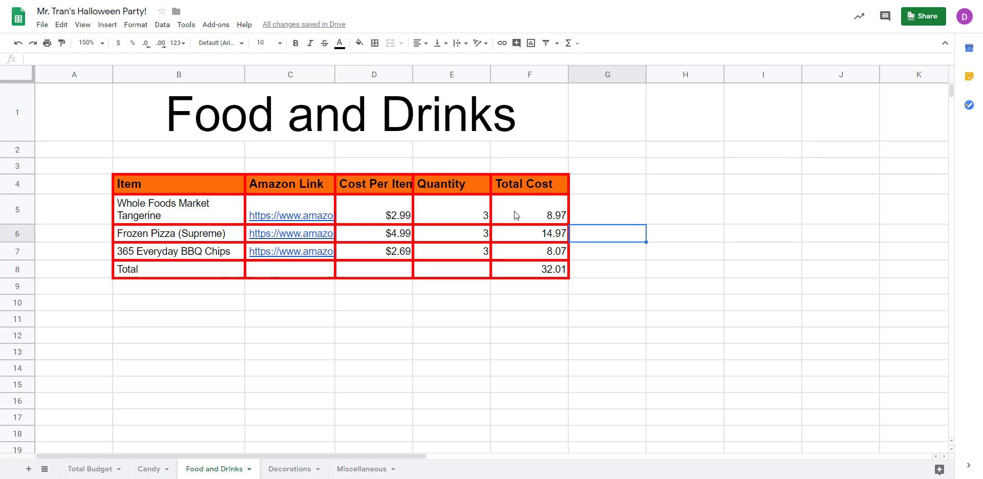
- Check the tangerine's cost per item, and re-enter its total cost in F5 as =2.99*3
left_click(360, 213)
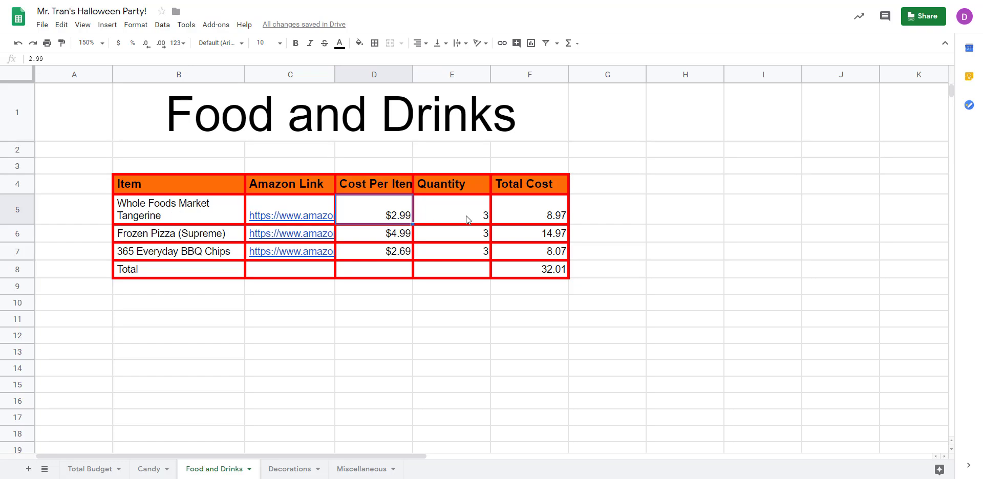
left_click(550, 221)
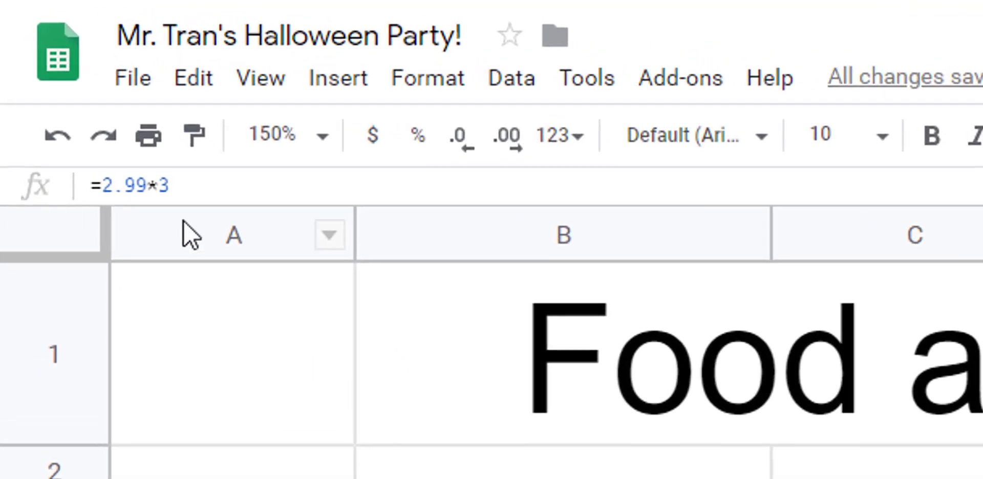
left_click(204, 174)
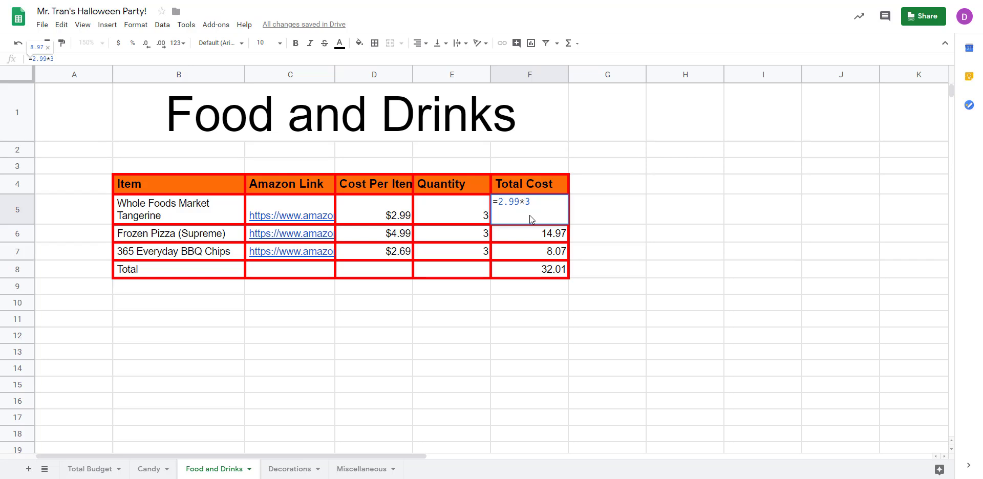
left_click_drag(527, 203, 486, 204)
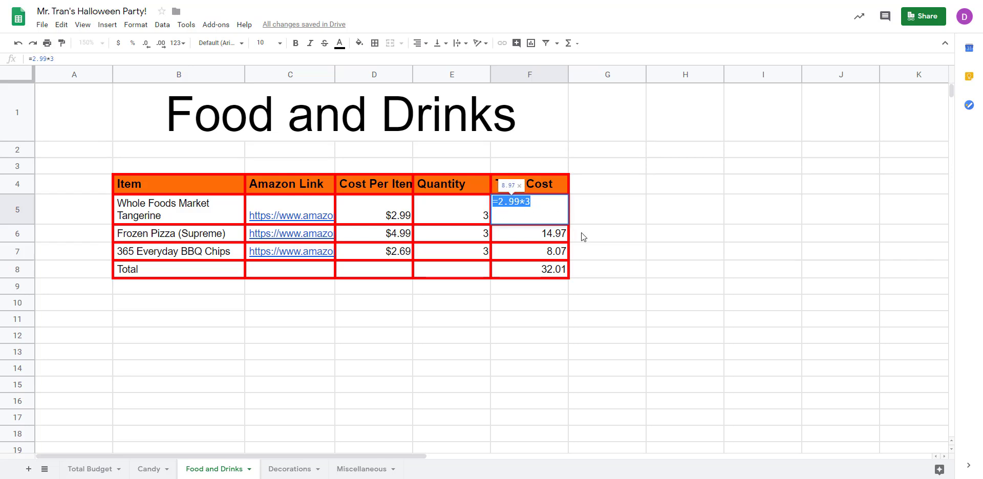
type("=2.99*")
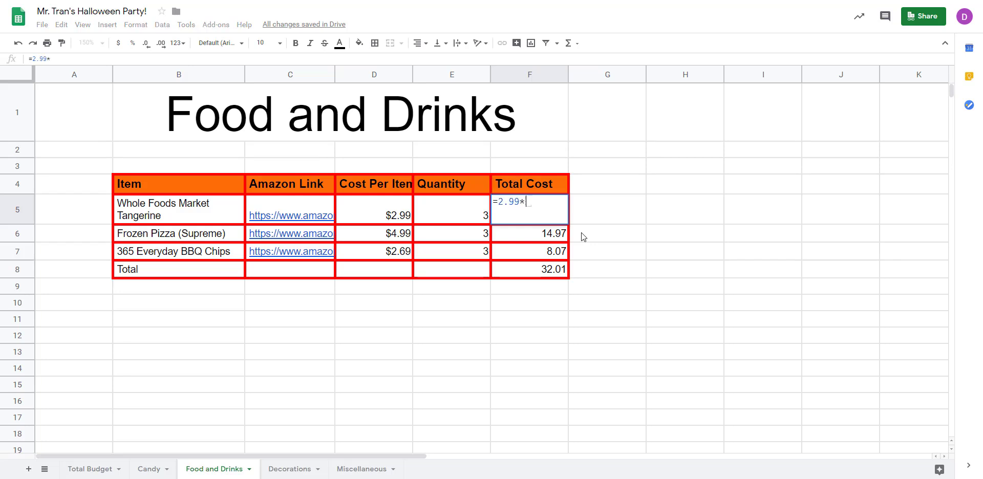
type("3")
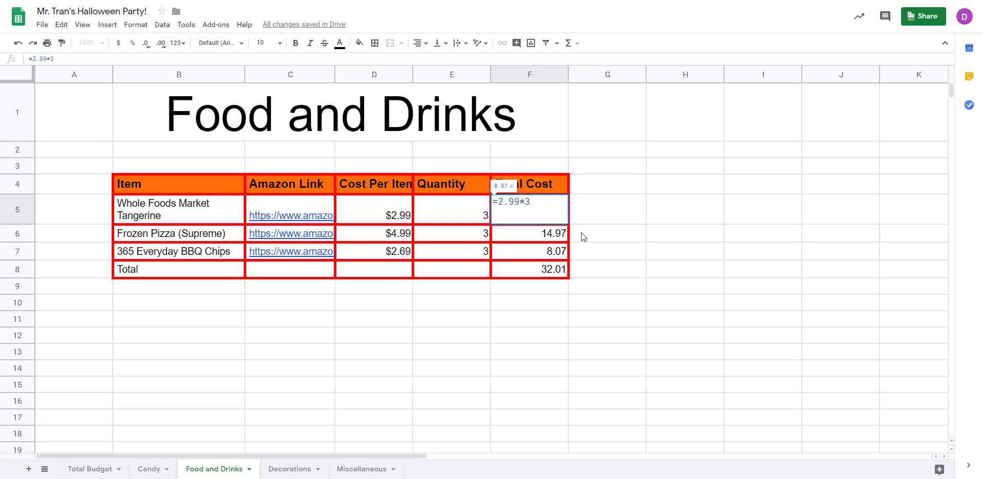
key("Return")
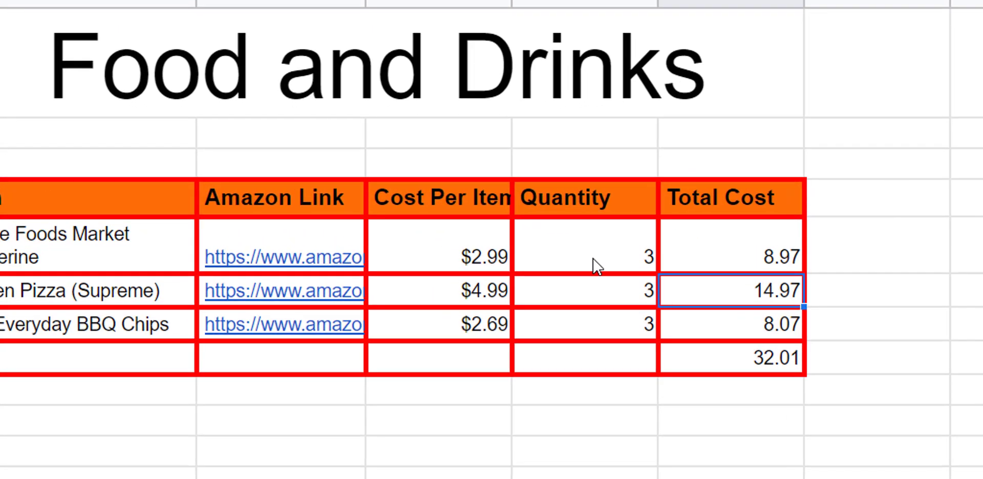
- Set the Whole Foods Market Tangerine quantity in E5 to 5
left_click(456, 219)
type("5")
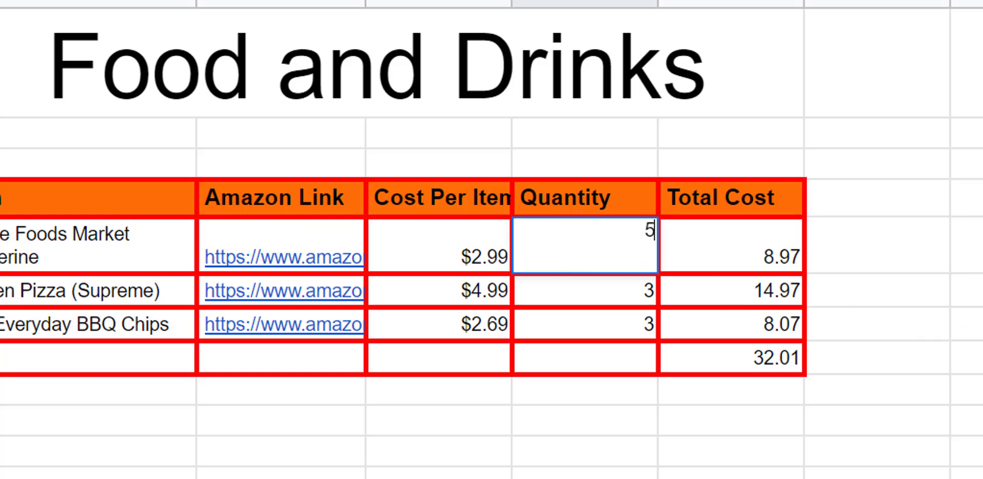
left_click(966, 245)
- Replace the tangerine's total cost in F5 with the formula =2.99*5
left_click(716, 256)
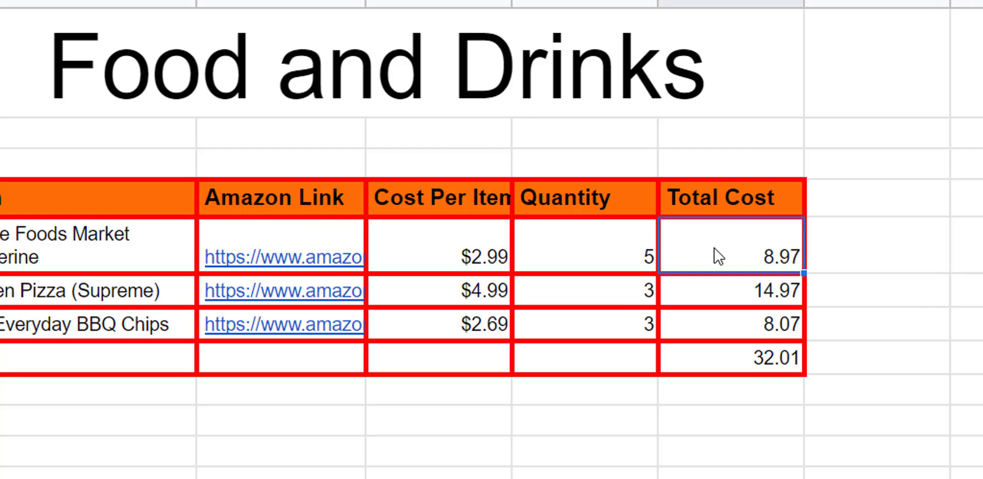
type("=2.99")
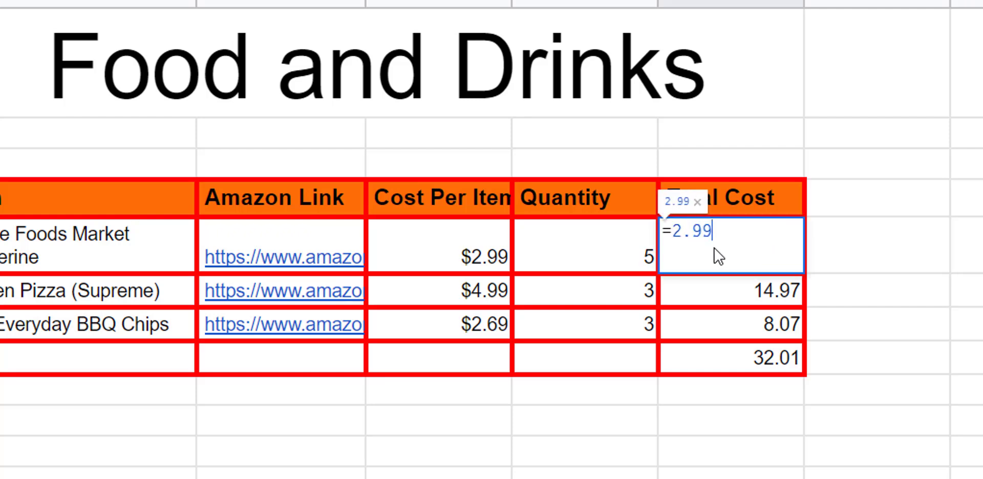
type("*5")
key("Return")
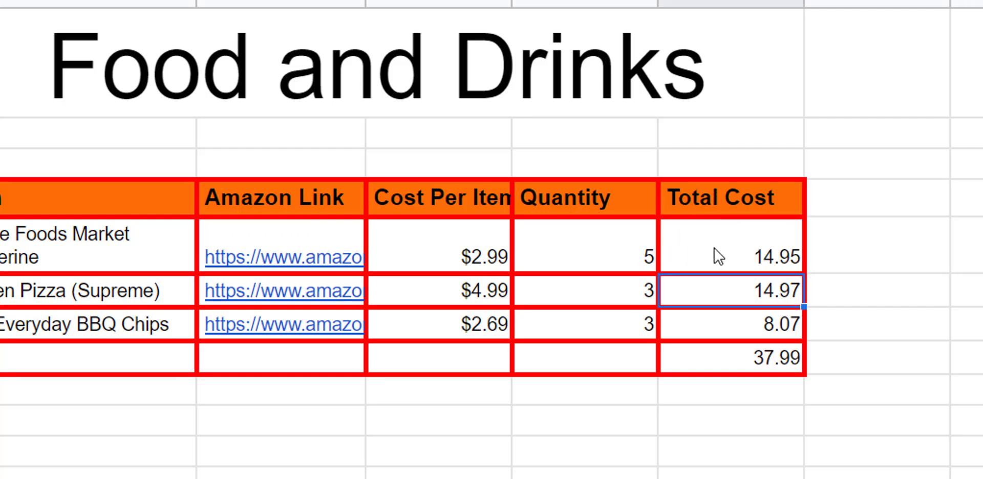
- Enter the cell-reference formula =D5*E5 as the tangerine's total cost in F5
left_click(782, 256)
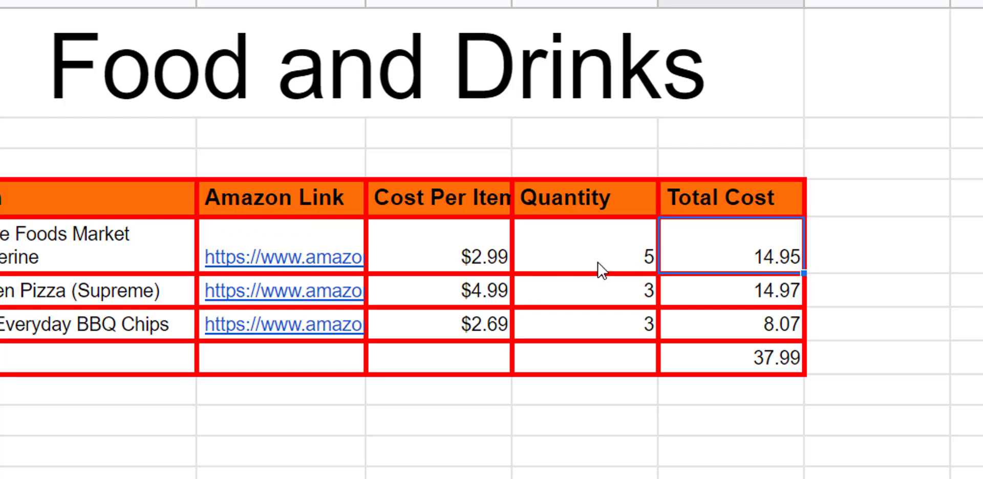
type("=")
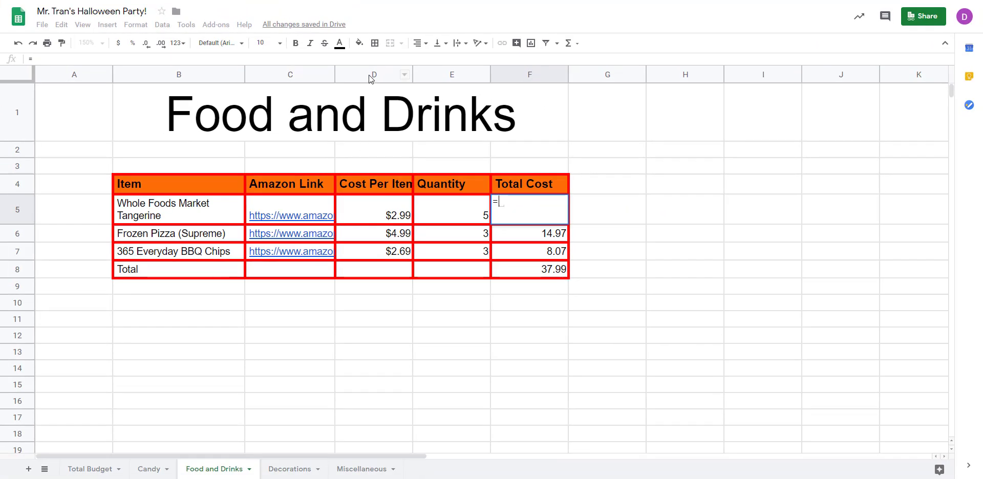
left_click(383, 214)
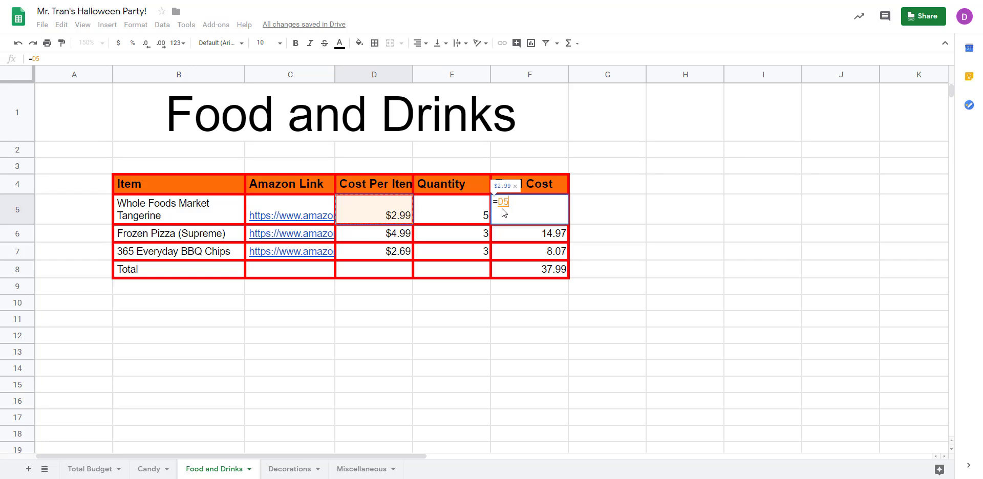
type("*")
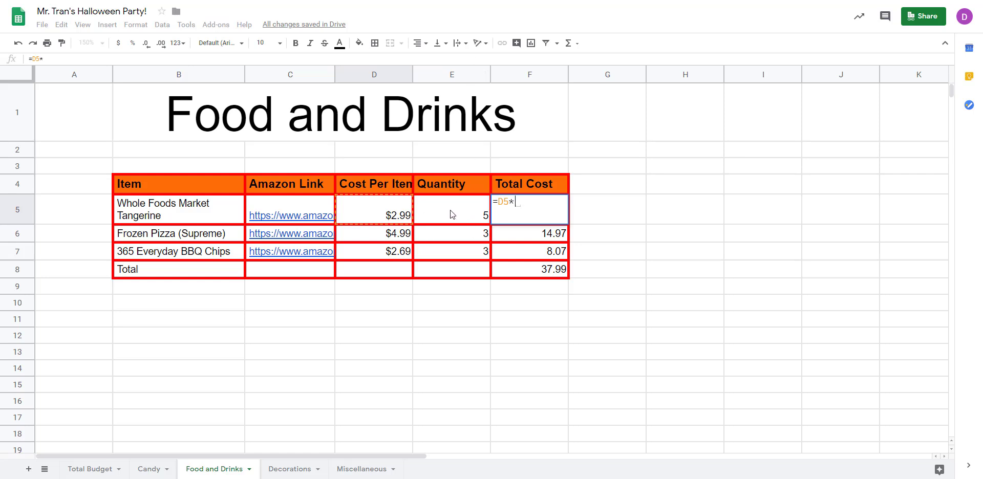
type("E5")
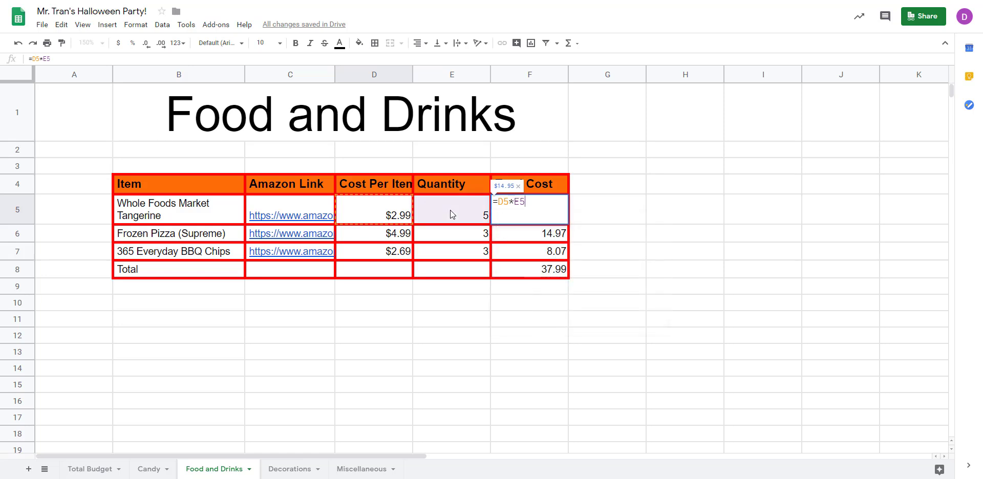
key("Return")
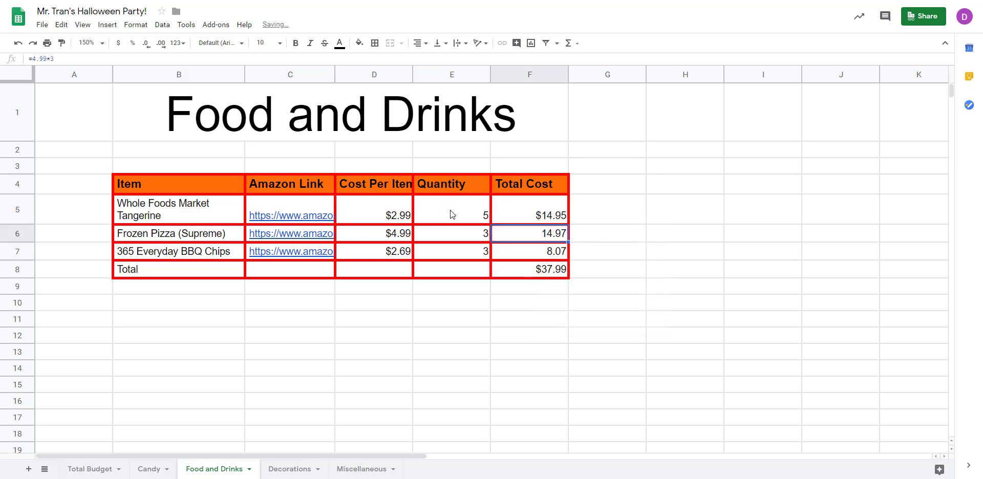
- Test the F5 formula by changing the tangerine quantity in E5 to 4 and back to 5
left_click(533, 207)
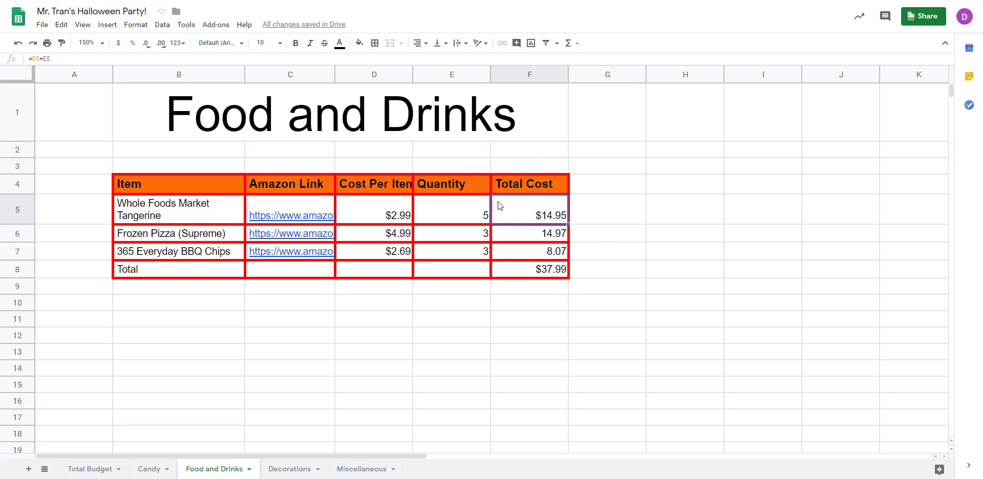
left_click(451, 214)
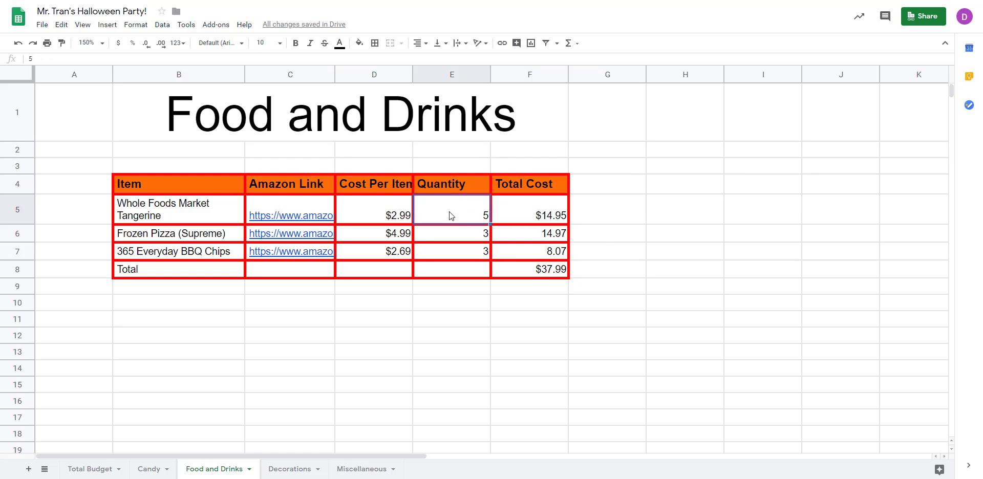
type("4")
key("Return")
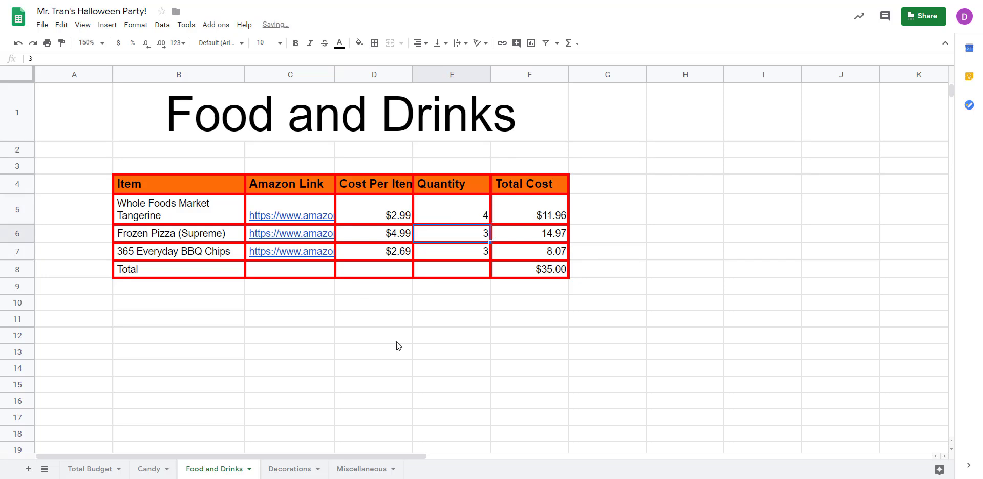
left_click(469, 217)
type("5")
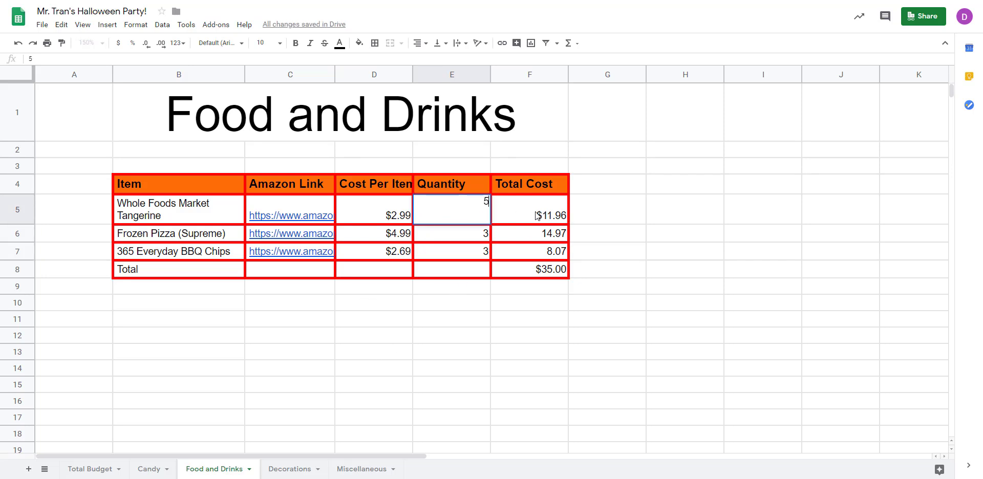
key("Return")
- Test the tangerine total again by setting its quantity in E5 to 2 and back to 5
left_click(486, 211)
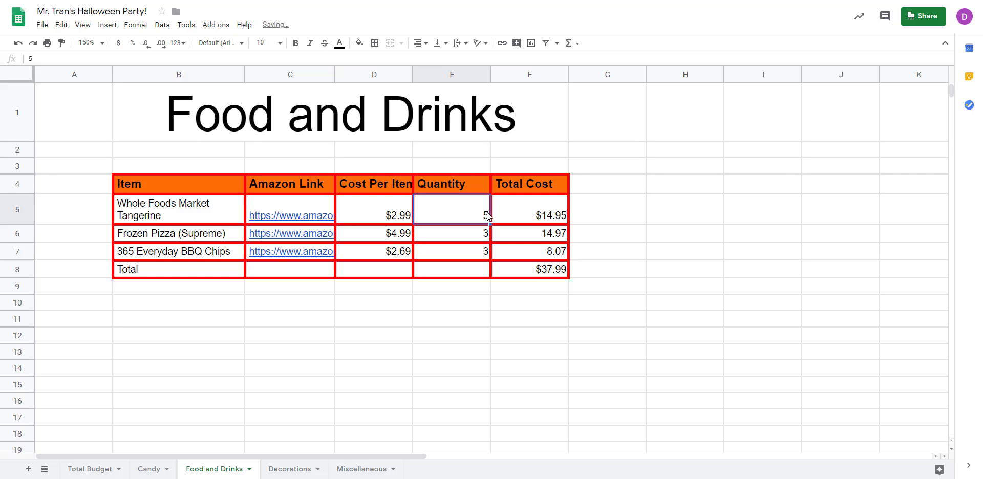
type("2")
key("Return")
left_click(488, 216)
type("5")
key("Return")
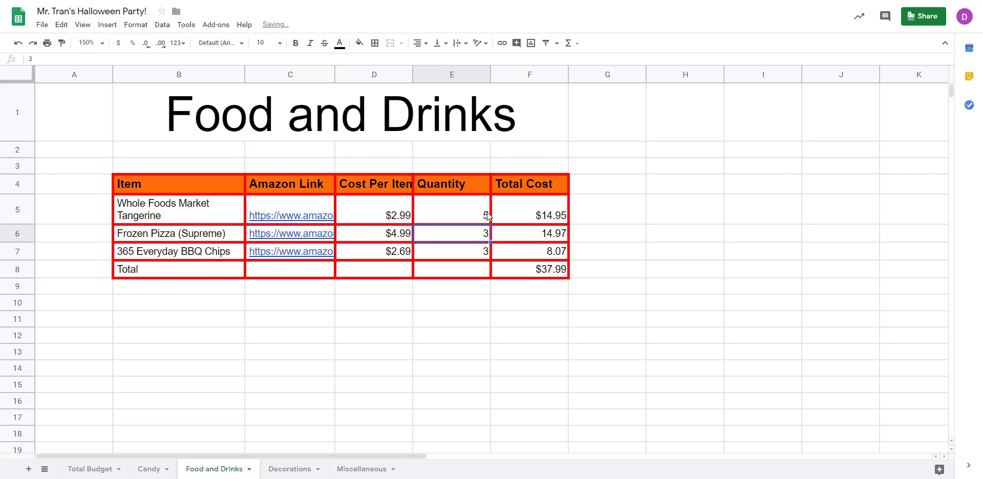
- Replace the Frozen Pizza total cost in F6 with the suggested formula =D6*E6
left_click(557, 233)
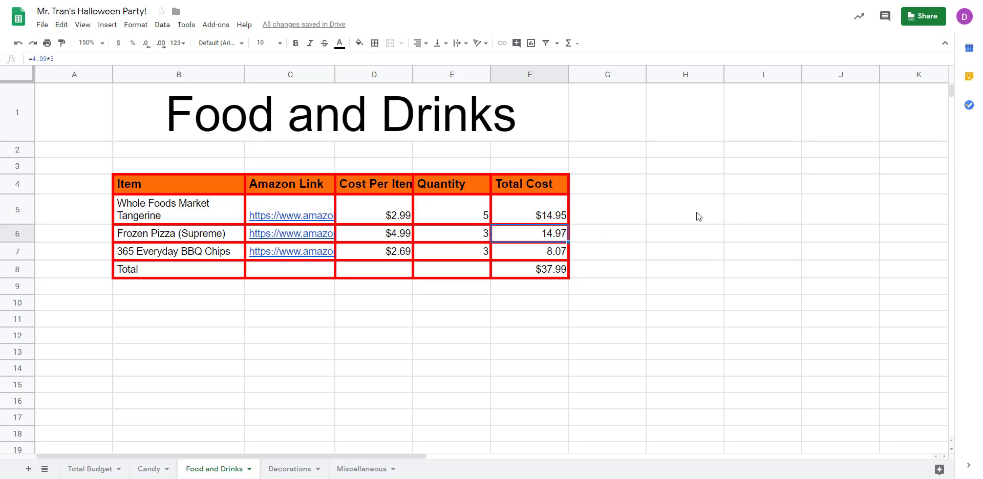
type("=")
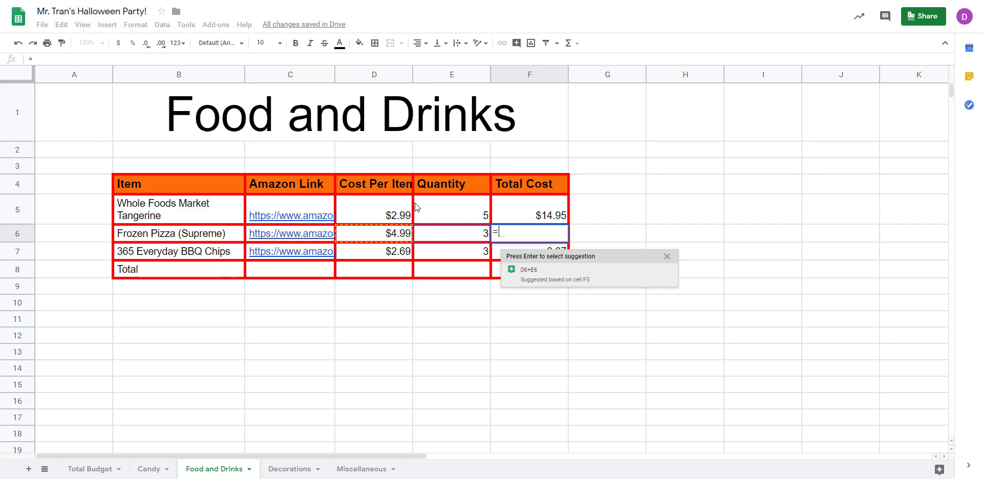
left_click(524, 279)
- Enter the formula =D7*E7 as the 365 Everyday BBQ Chips total cost in F7
left_click(524, 253)
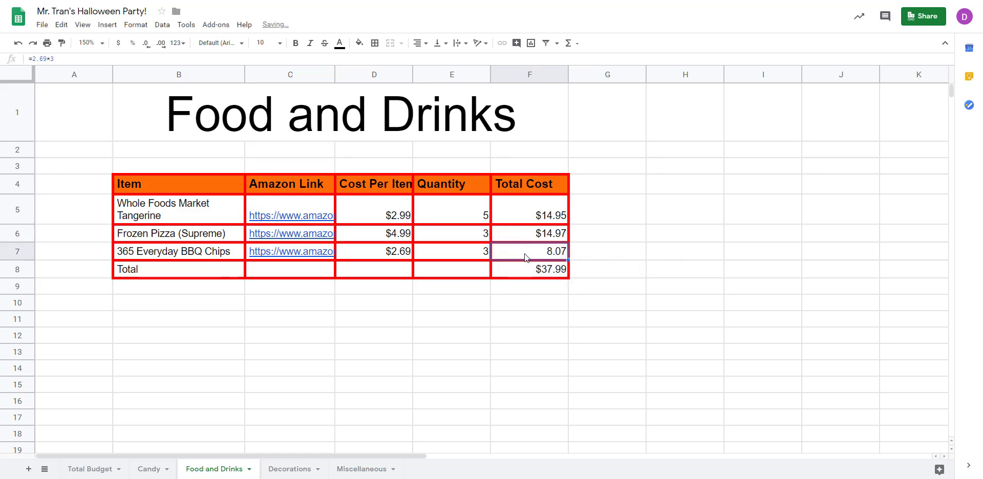
type("=")
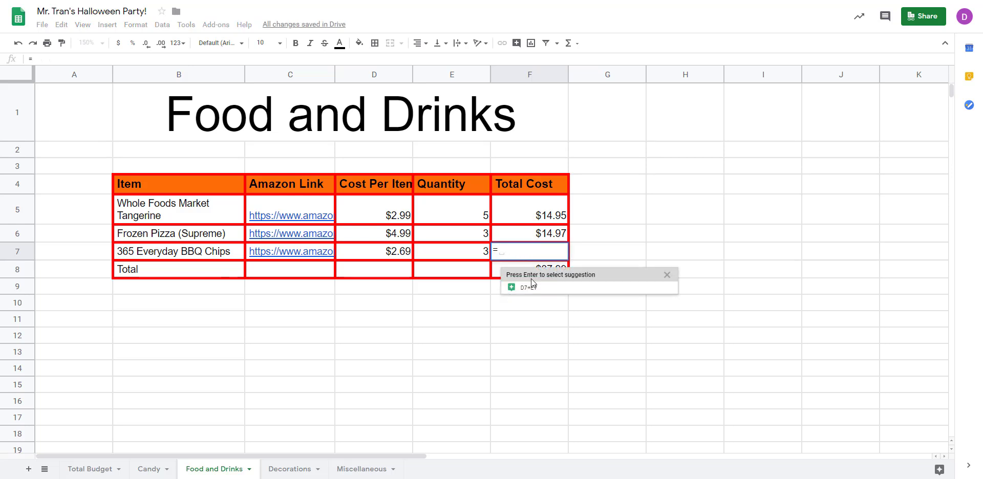
left_click(392, 254)
type("*")
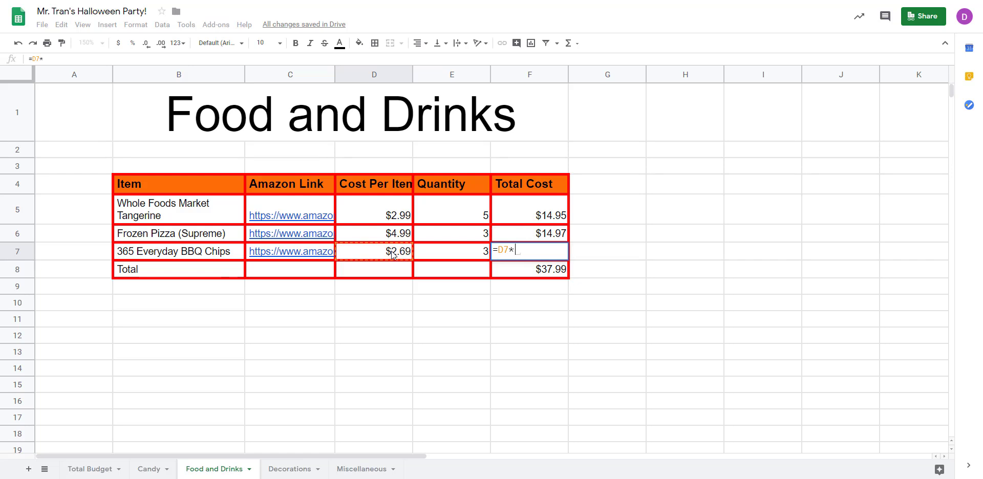
left_click(474, 256)
key("Return")
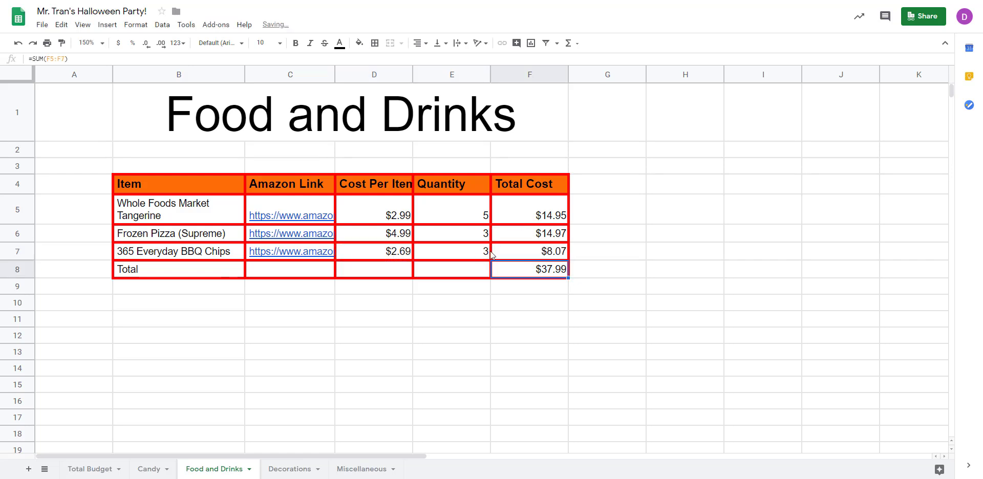
- Review the Total Cost cells F5 to F7 and the cost cell D5 used by the tangerine formula
left_click(669, 269)
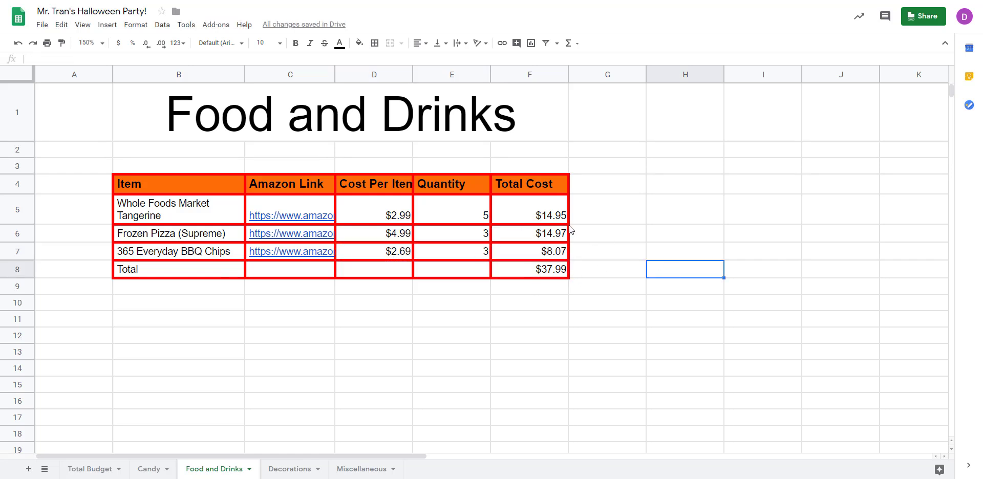
left_click(556, 221)
left_click_drag(556, 221, 554, 251)
left_click(590, 216)
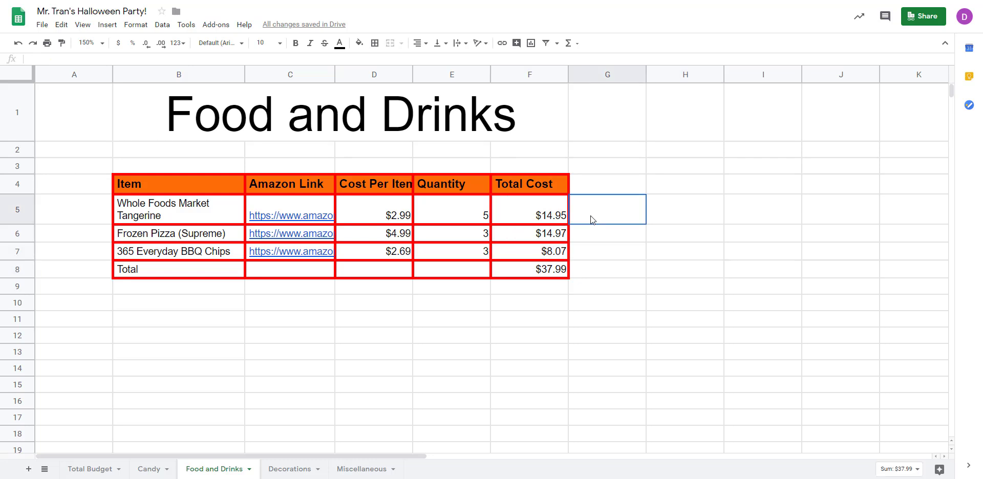
left_click(532, 217)
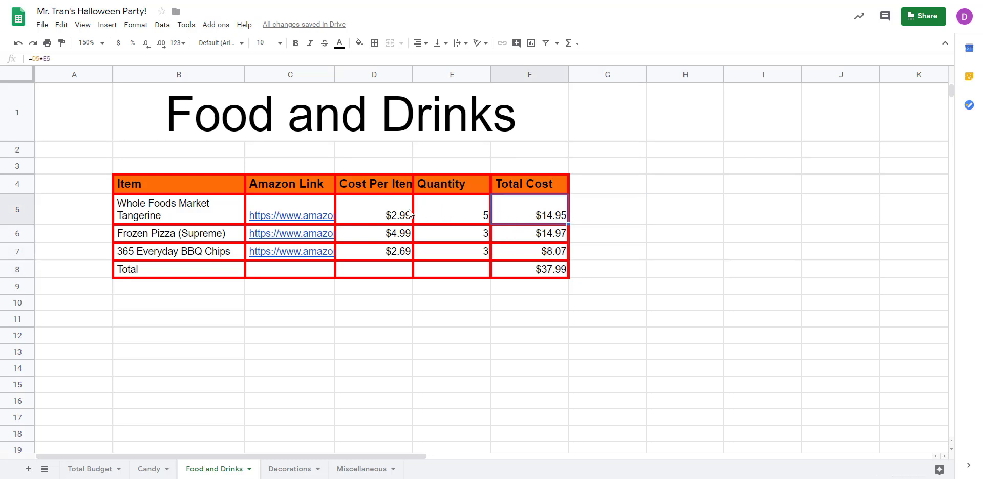
left_click(389, 218)
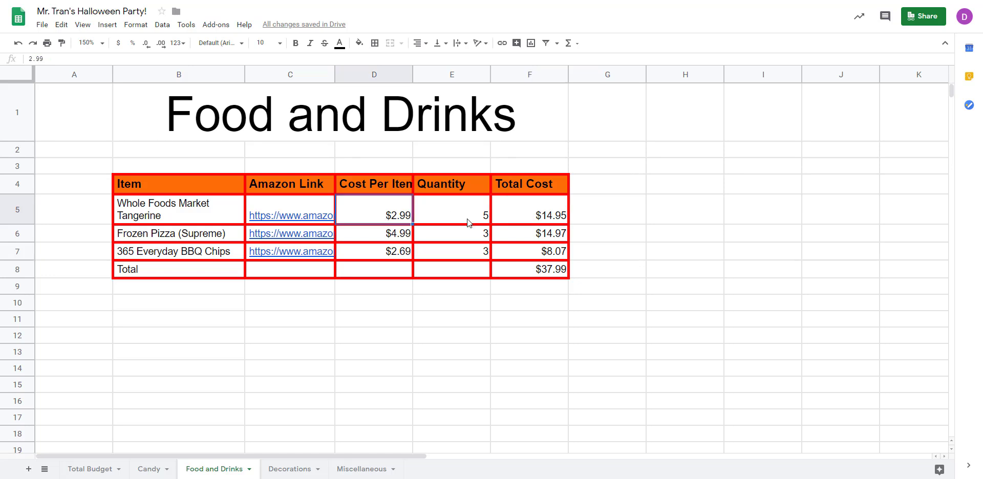
left_click(513, 218)
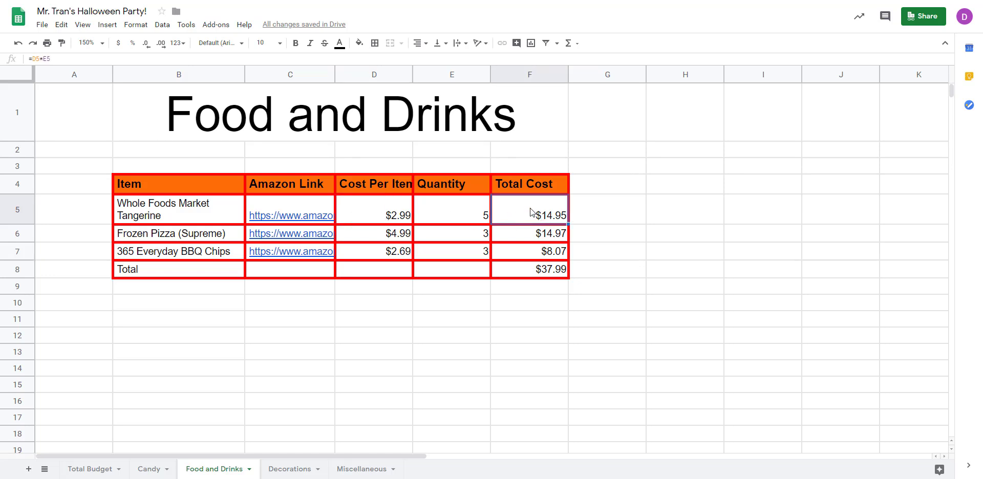
left_click(643, 263)
- Format the Total Cost cells F5 to F8 with the Currency number format
left_click_drag(532, 215, 538, 268)
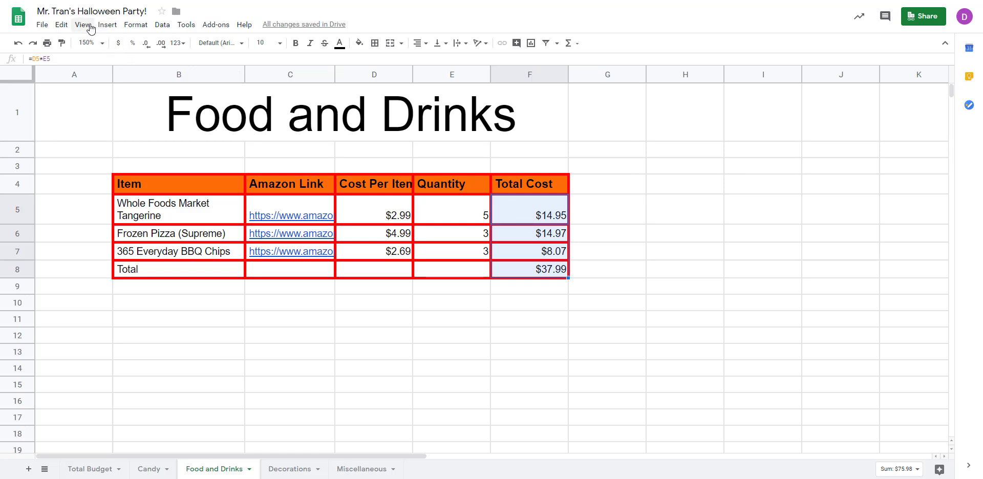
left_click(136, 25)
mouse_move(180, 70)
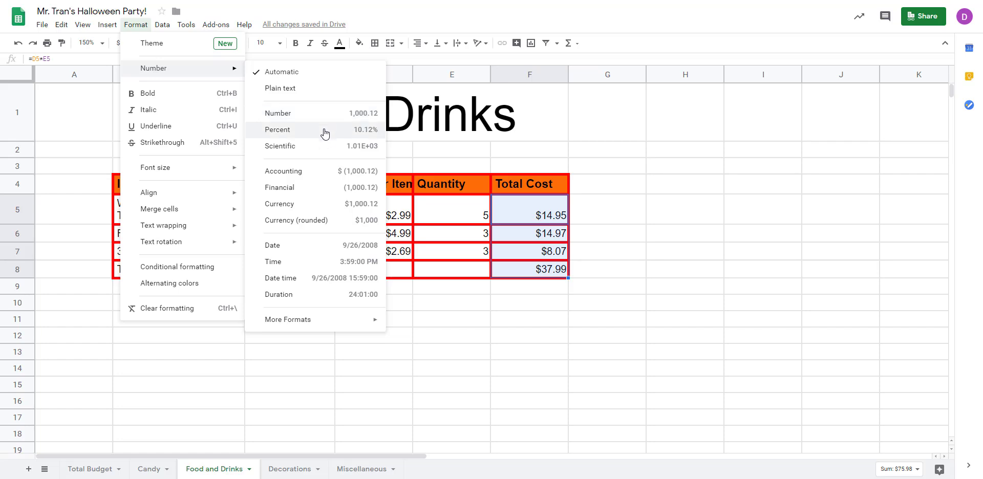
left_click(318, 205)
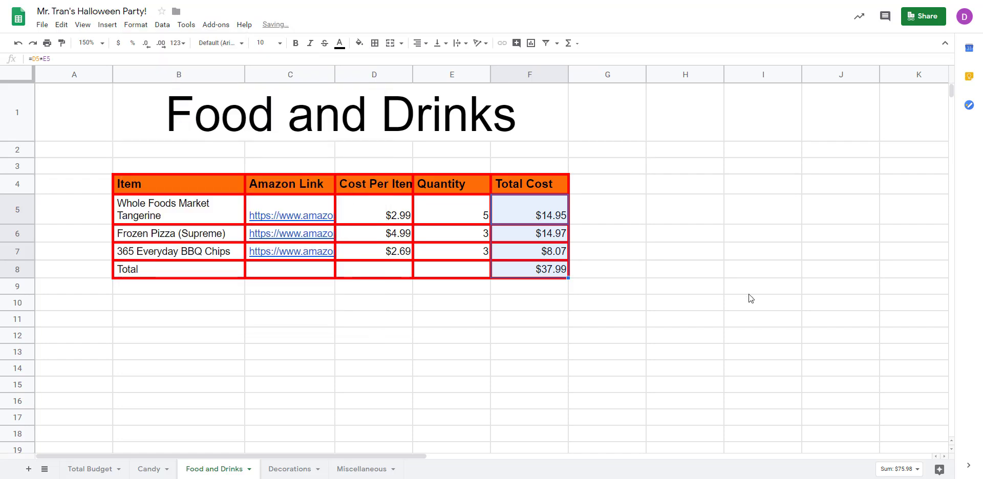
left_click(566, 287)
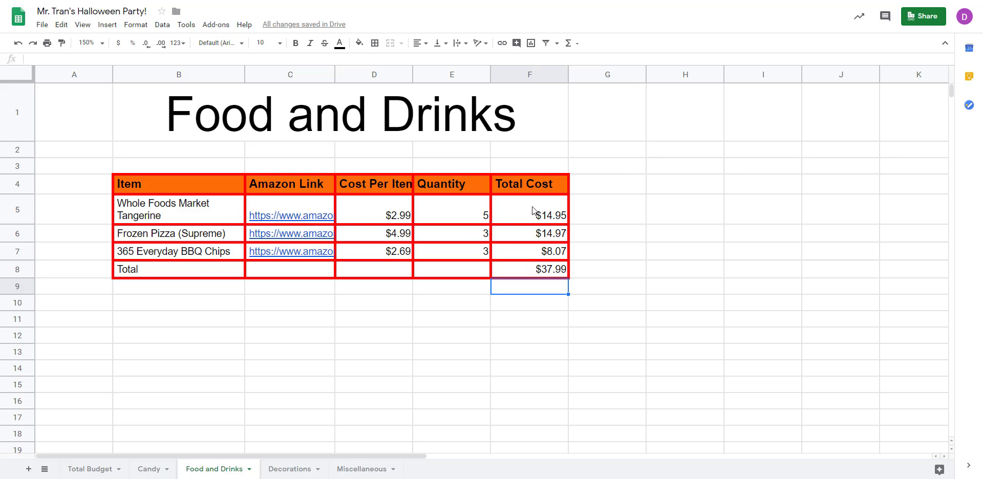
- Set the tangerine quantity in E5 to 3 and check the overall total formula in F8
left_click(549, 270)
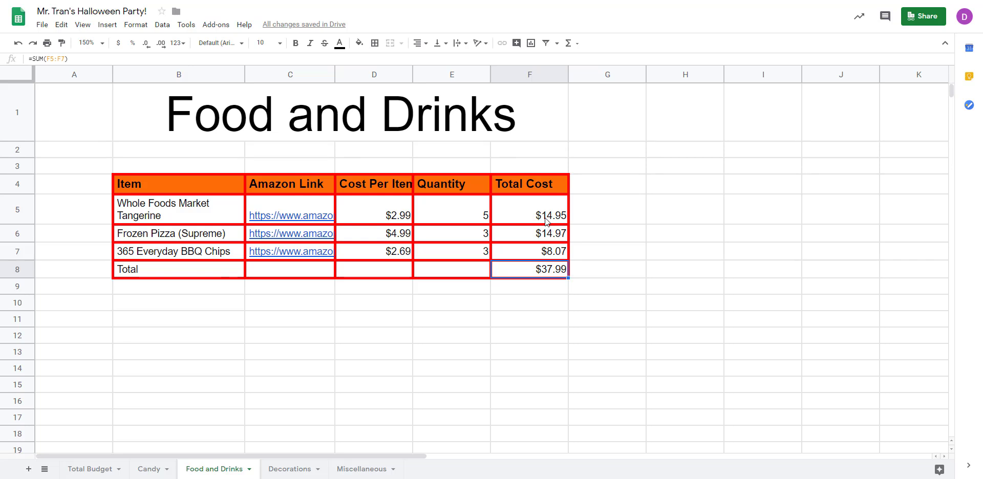
left_click(486, 219)
type("3")
key("Return")
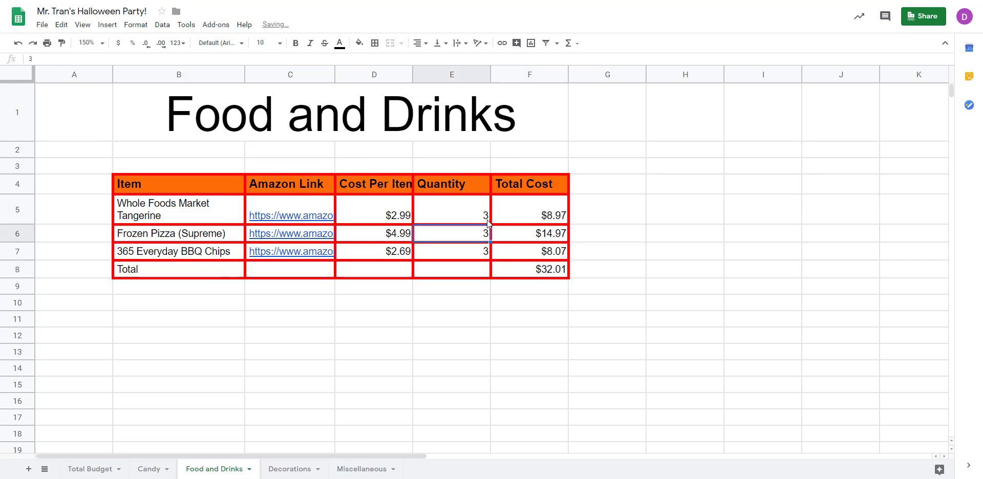
left_click(549, 271)
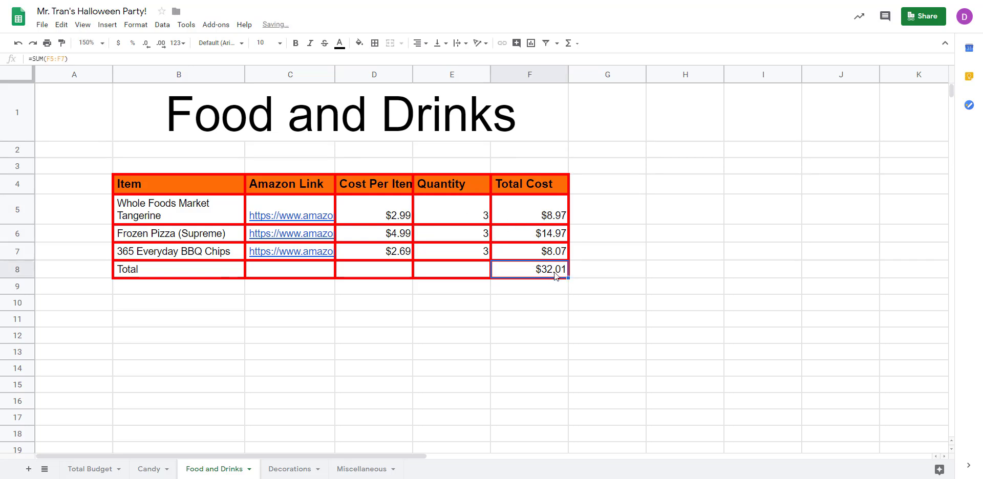
- Replace the overall total in F8 with the cell-reference formula =F5+F6+F7
double_click(550, 271)
key("Tab")
left_click(543, 276)
key("Delete")
type("=")
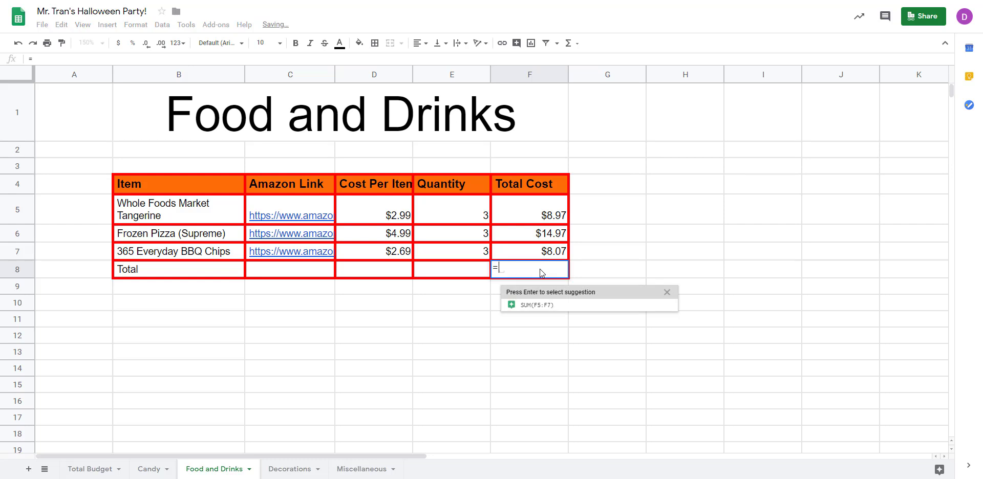
left_click(547, 219)
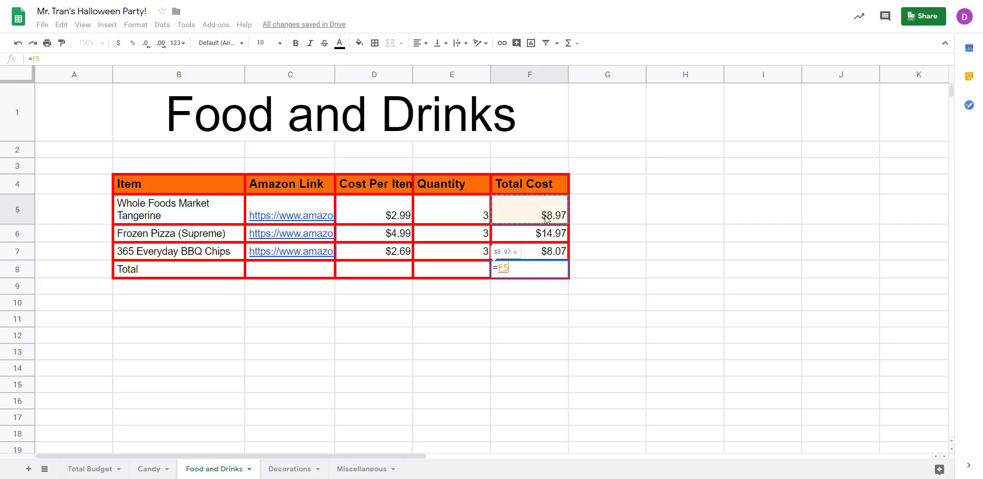
type("+")
left_click(544, 238)
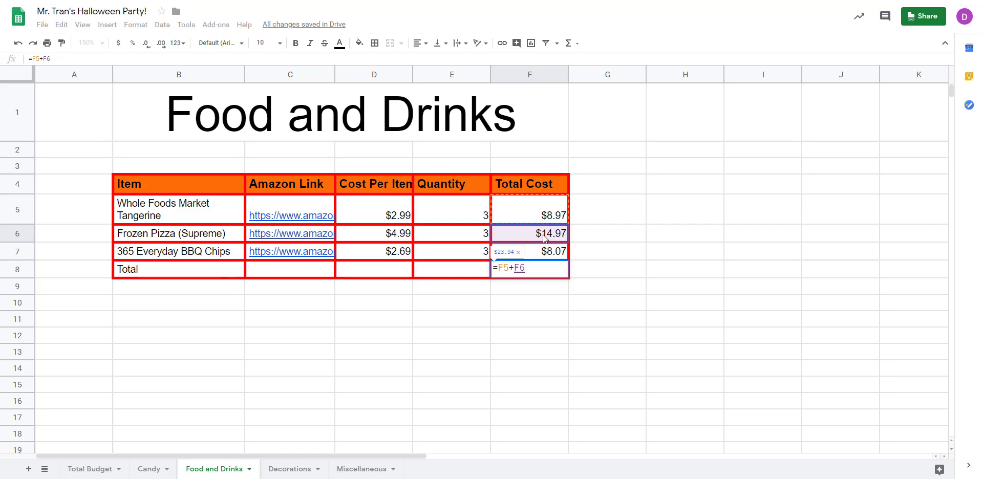
type("+")
left_click(547, 256)
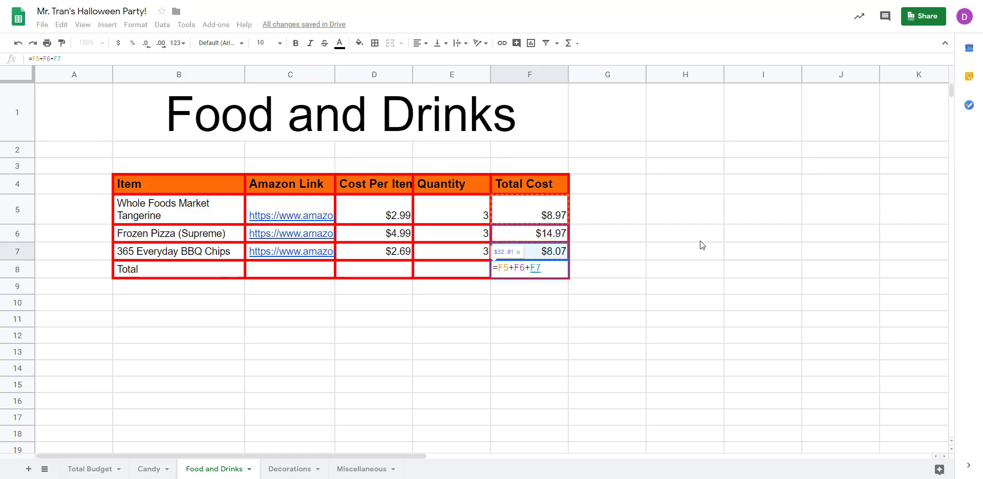
key("Return")
- Clear the overall total in F8 and refill it by applying the SUM function to F5:F7
left_click(561, 272)
key("Delete")
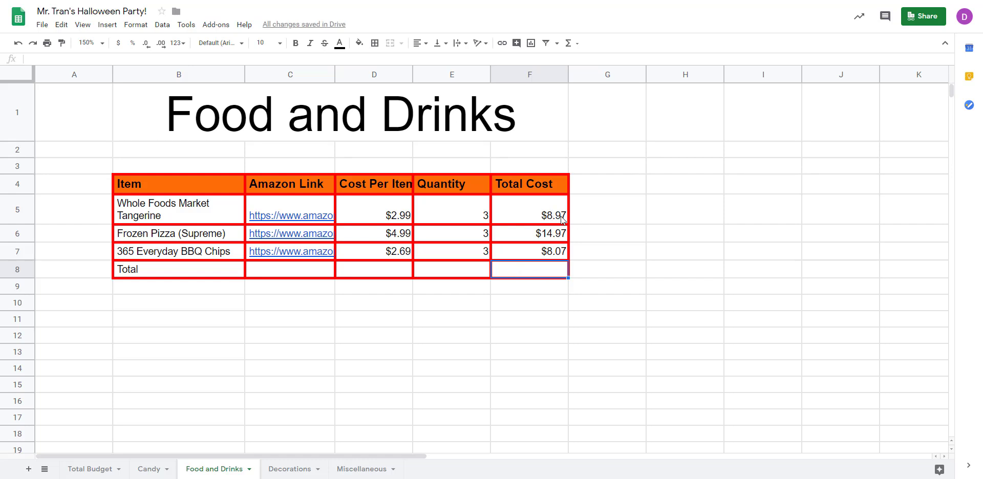
left_click_drag(558, 215, 554, 250)
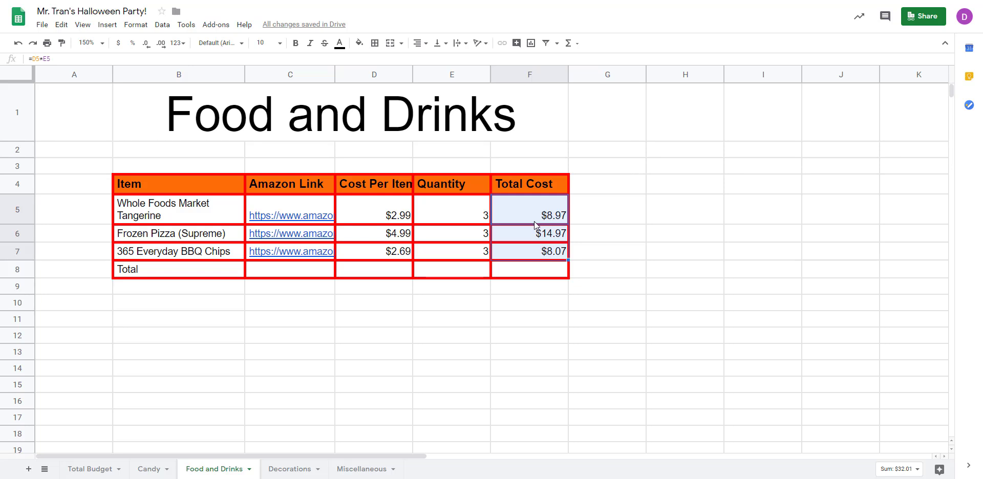
left_click(575, 47)
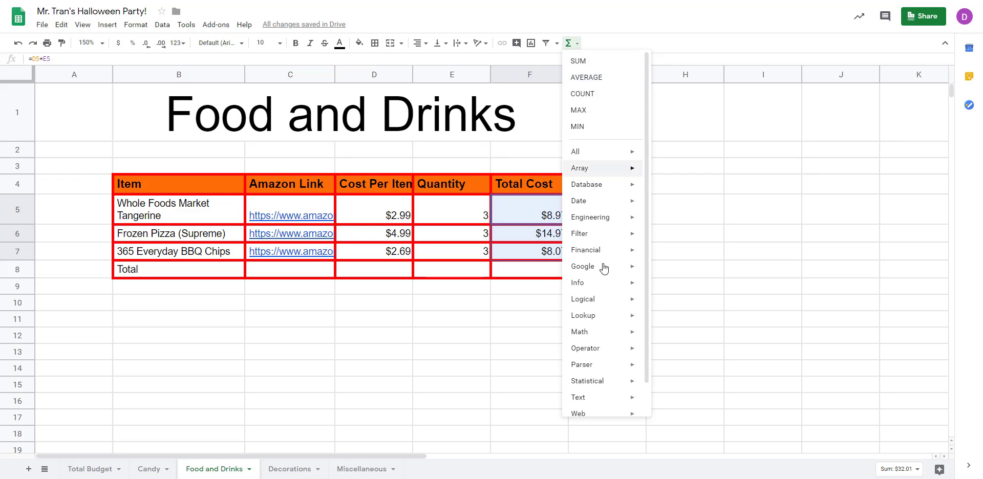
left_click(578, 61)
key("Return")
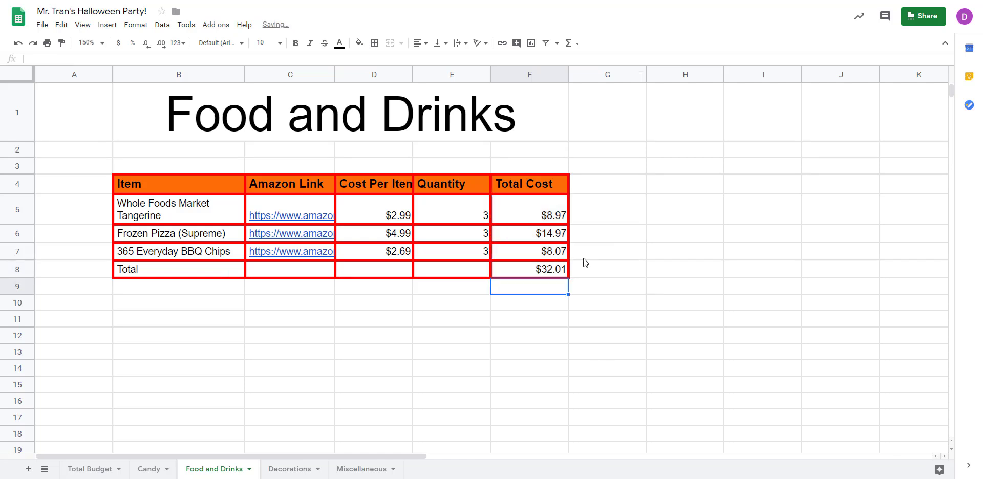
left_click(552, 271)
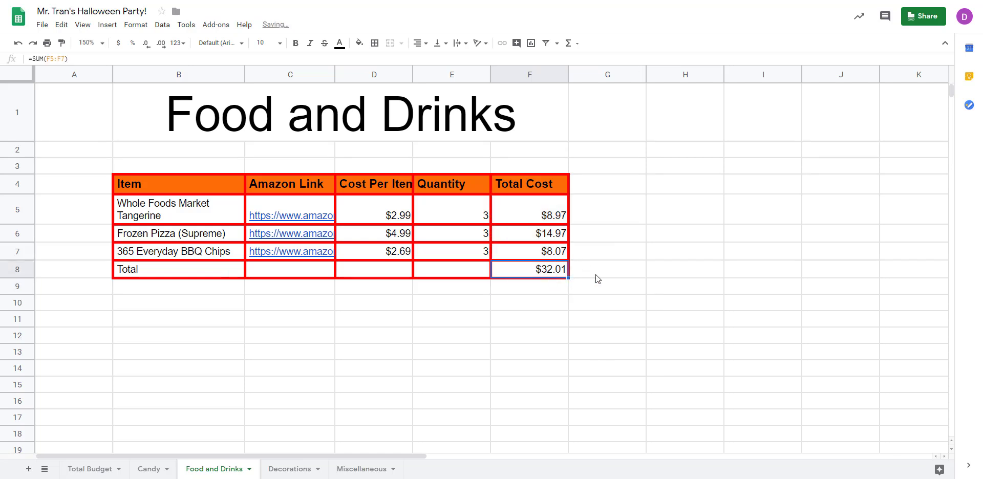